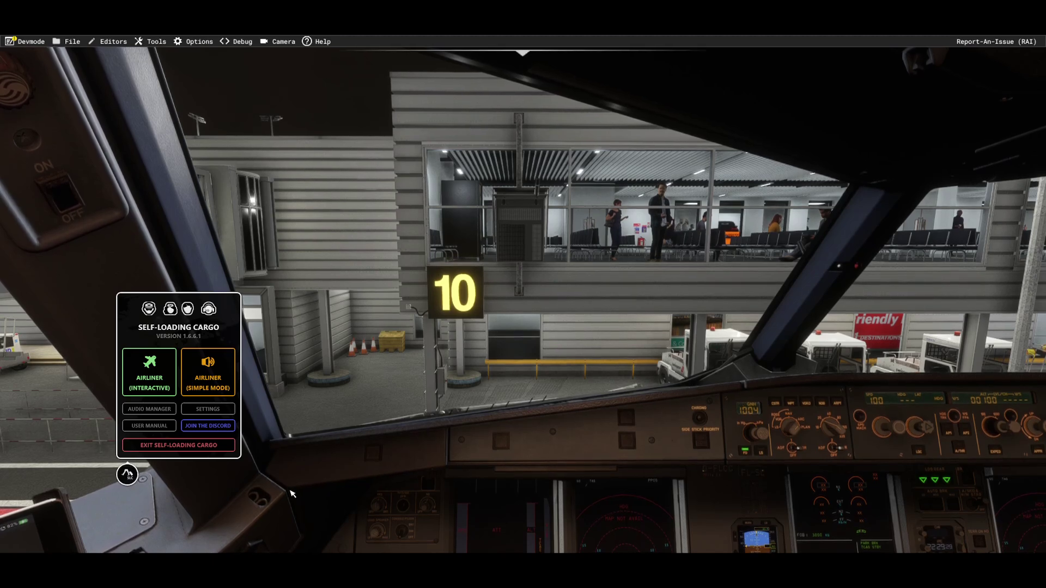
Nudge the Self-Loading Cargo panel up and left, then bring up the Settings window
{"action": "mouse_move", "coordinate": [196, 324]}
{"action": "left_mouse_down"}
{"action": "mouse_move", "coordinate": [156, 305]}
{"action": "mouse_move", "coordinate": [175, 306]}
{"action": "left_mouse_up"}
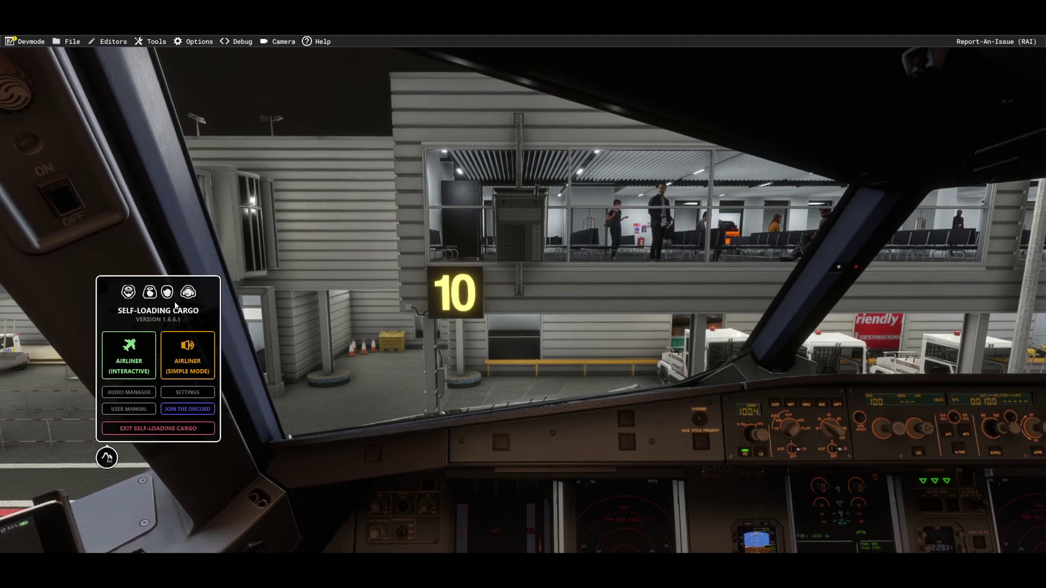
{"action": "left_click", "coordinate": [181, 398]}
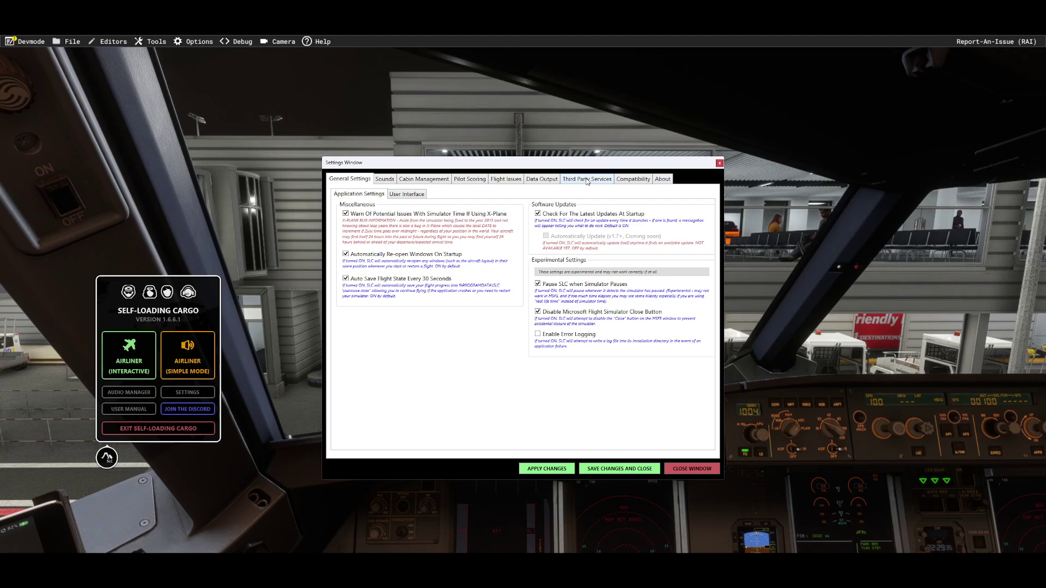
Show the Speechify voice API options under Third Party Services
{"action": "left_click", "coordinate": [587, 181]}
{"action": "left_click", "coordinate": [406, 195]}
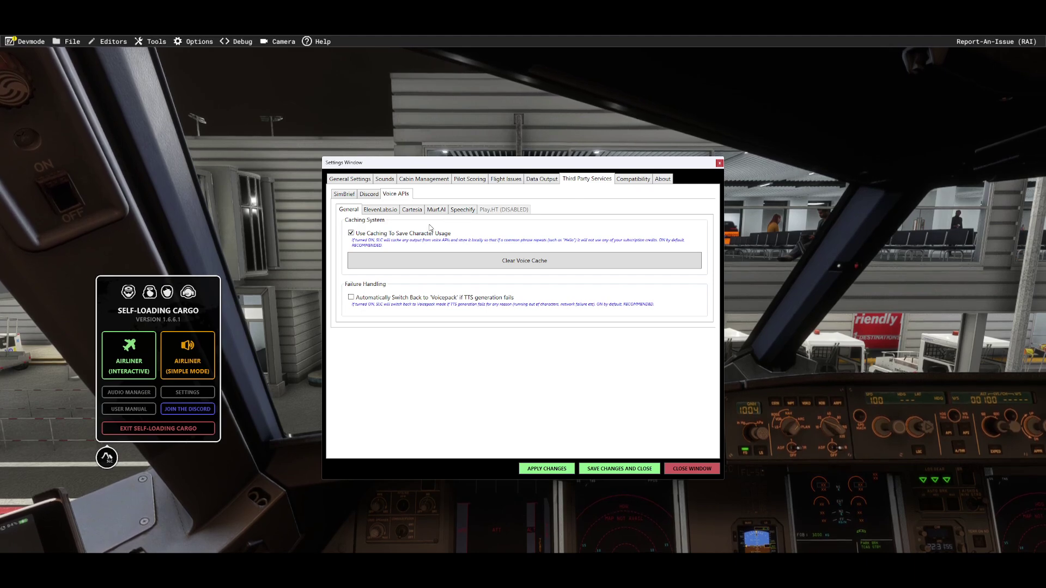
{"action": "left_click", "coordinate": [461, 212]}
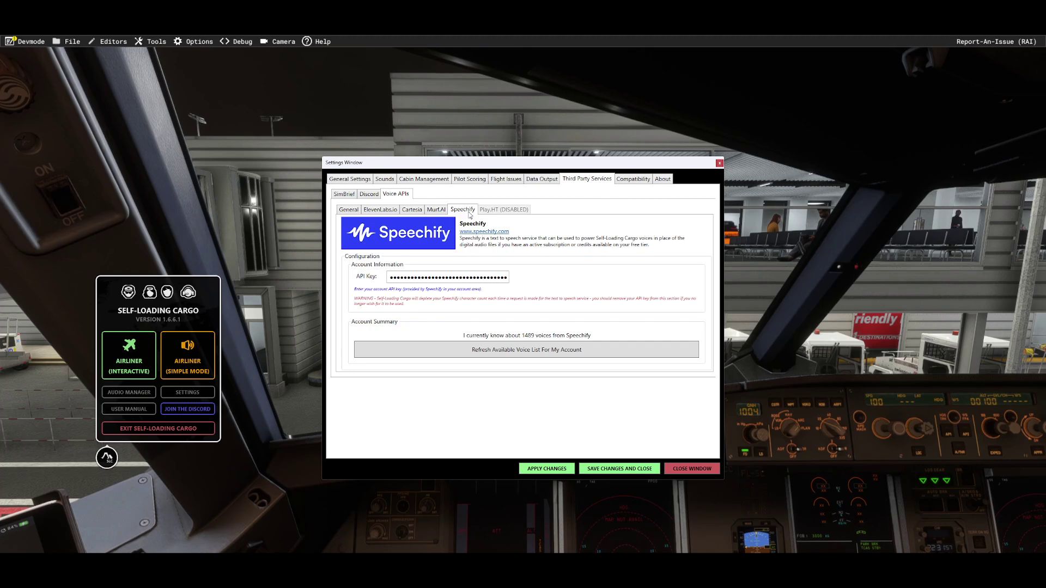
{"action": "left_click", "coordinate": [436, 210]}
{"action": "left_click", "coordinate": [380, 211]}
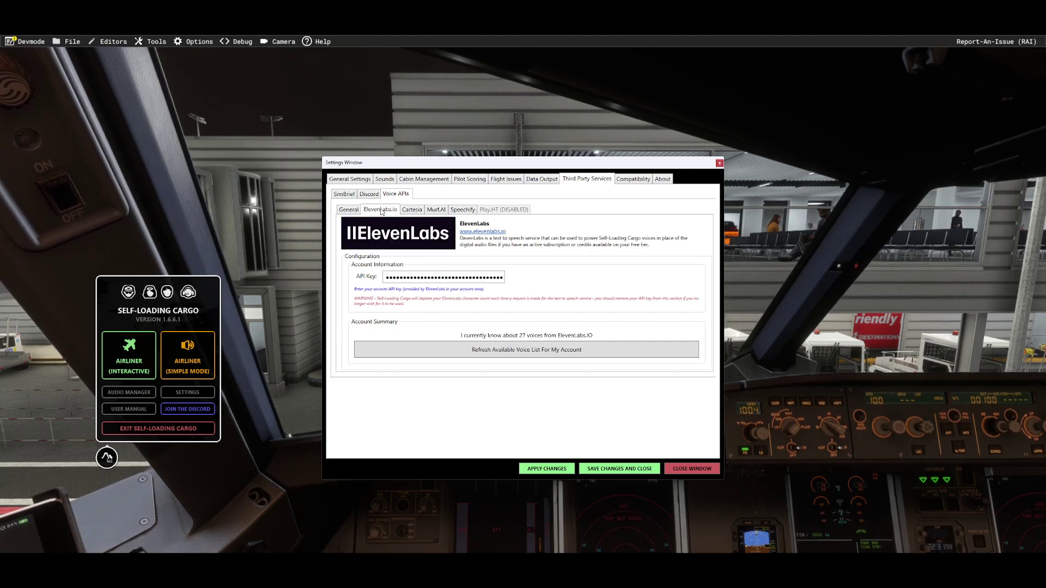
{"action": "left_click", "coordinate": [472, 211]}
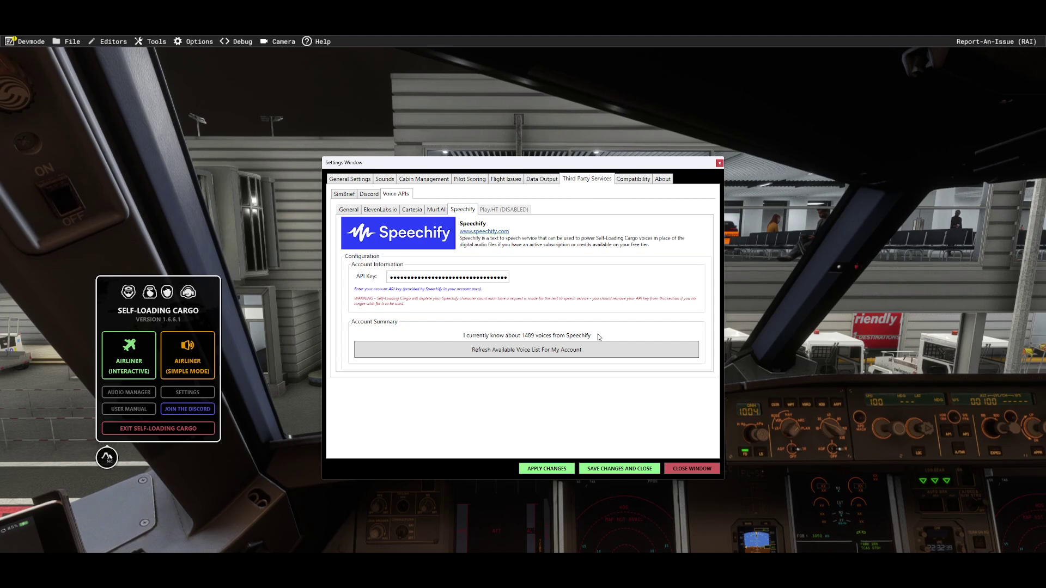
{"action": "left_click", "coordinate": [436, 209]}
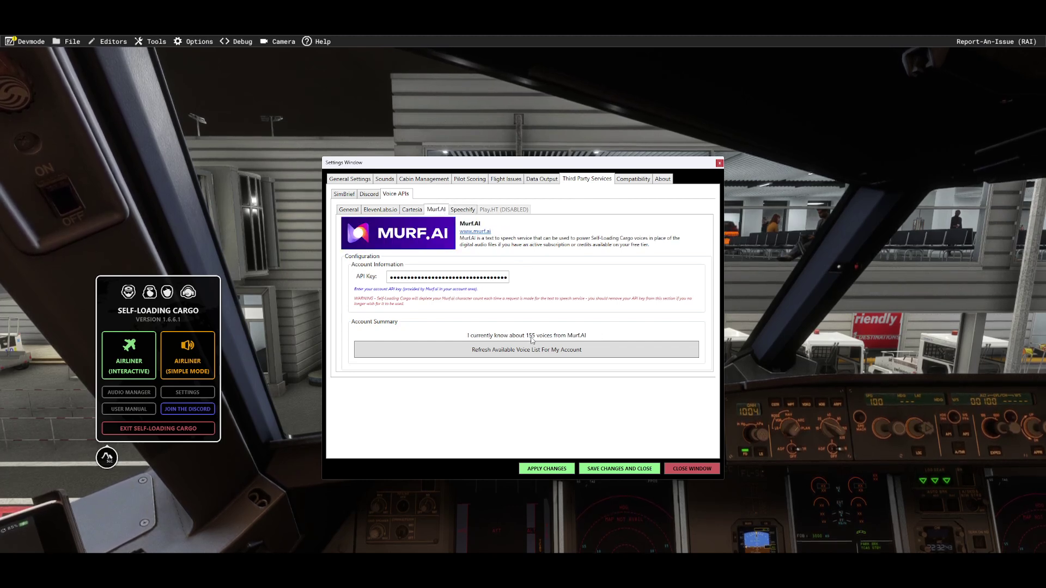
{"action": "left_click", "coordinate": [412, 209]}
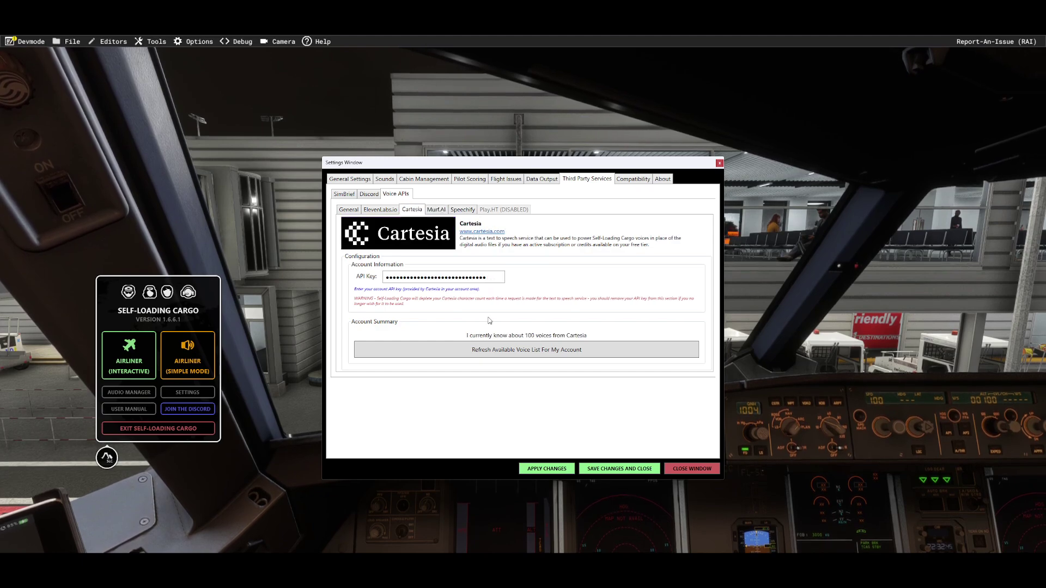
{"action": "left_click", "coordinate": [395, 211]}
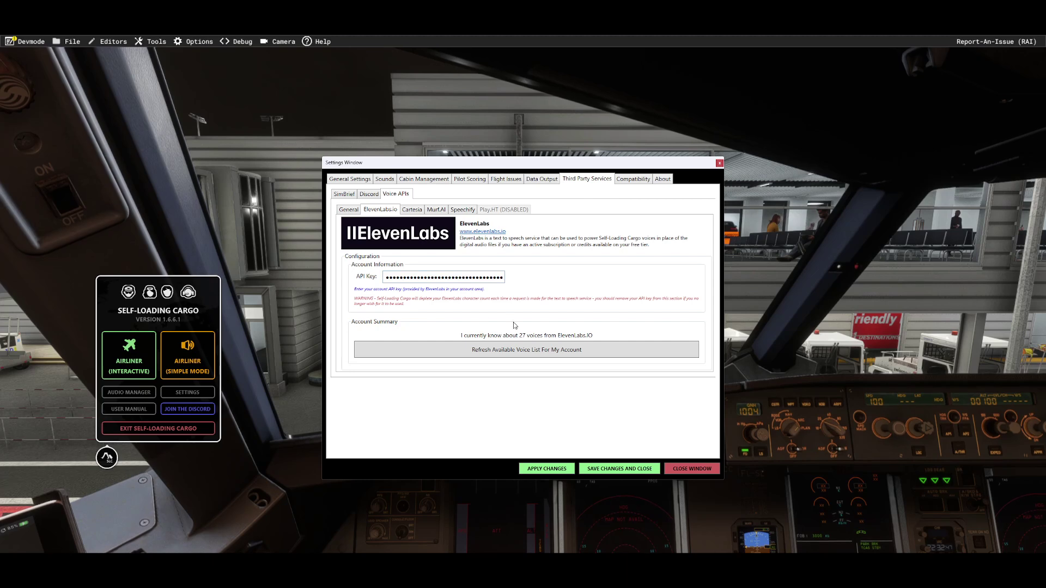
{"action": "left_click", "coordinate": [467, 209]}
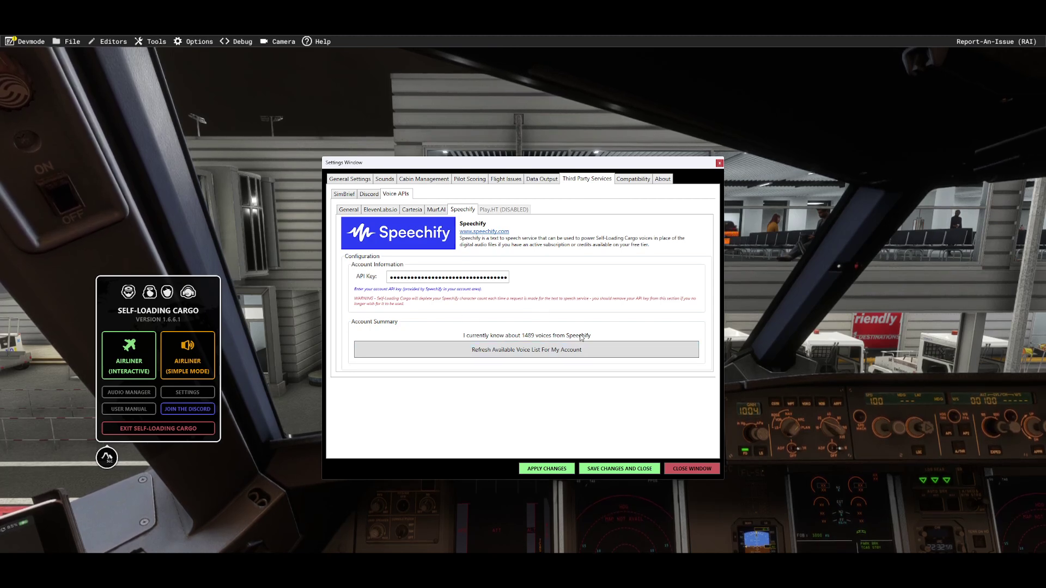
Leave Settings and start an interactive airliner flight setup, centred on screen
{"action": "left_click", "coordinate": [711, 469]}
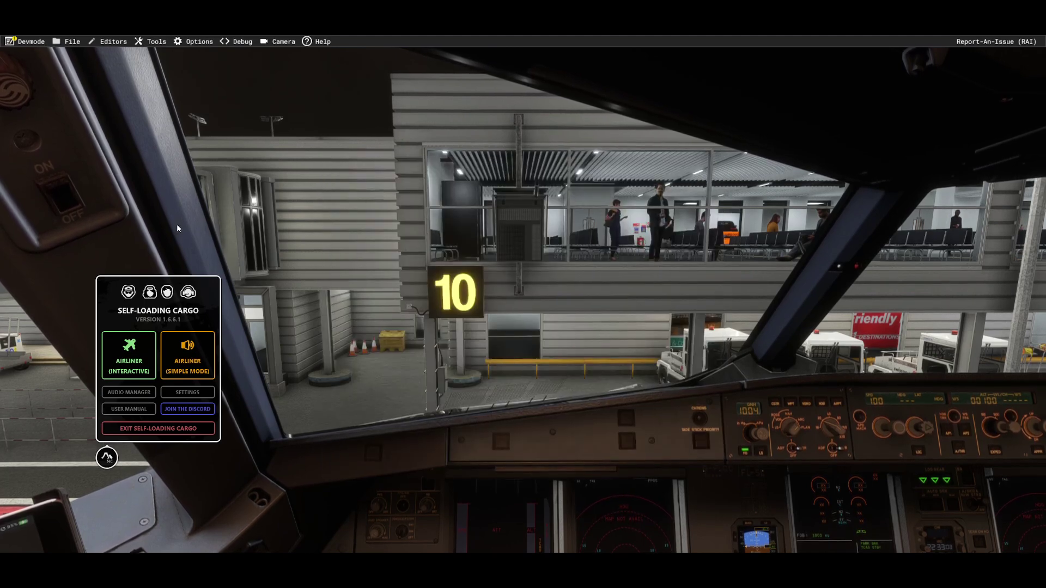
{"action": "left_click", "coordinate": [128, 355]}
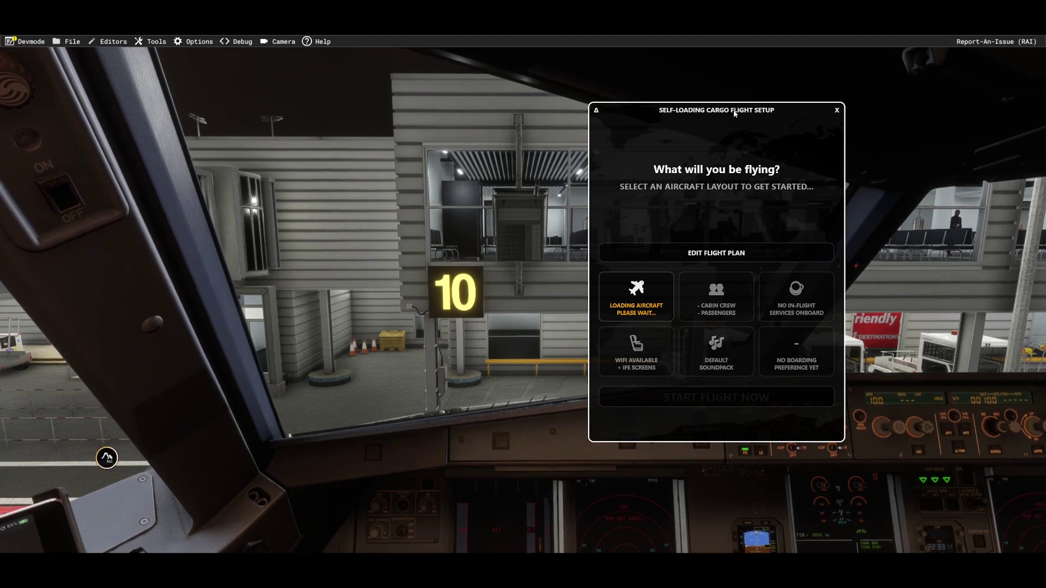
{"action": "mouse_move", "coordinate": [735, 113]}
{"action": "left_mouse_down"}
{"action": "mouse_move", "coordinate": [602, 113]}
{"action": "mouse_move", "coordinate": [559, 179]}
{"action": "left_mouse_up"}
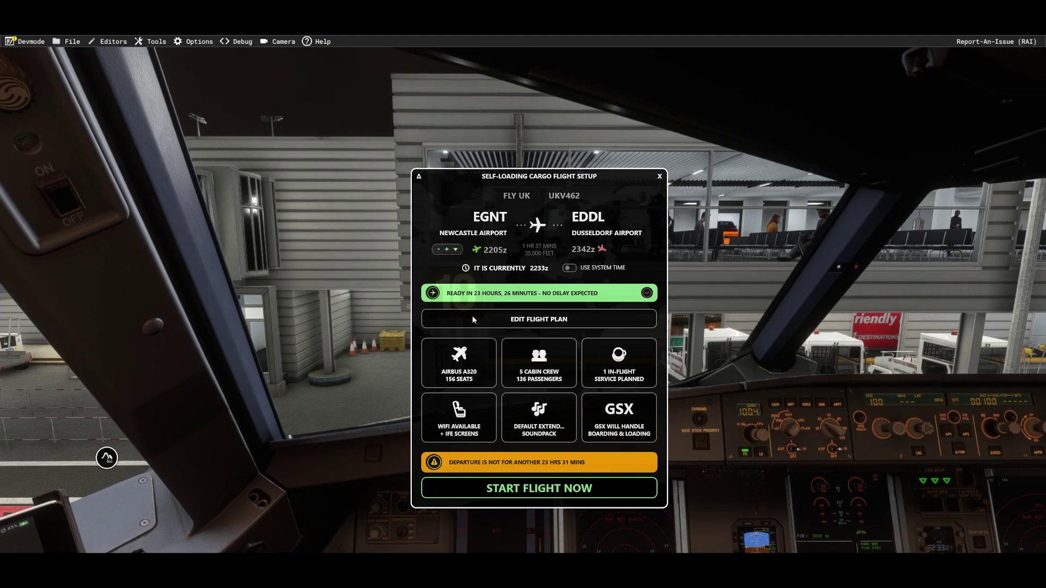
{"action": "left_click", "coordinate": [475, 370]}
{"action": "left_click", "coordinate": [496, 492]}
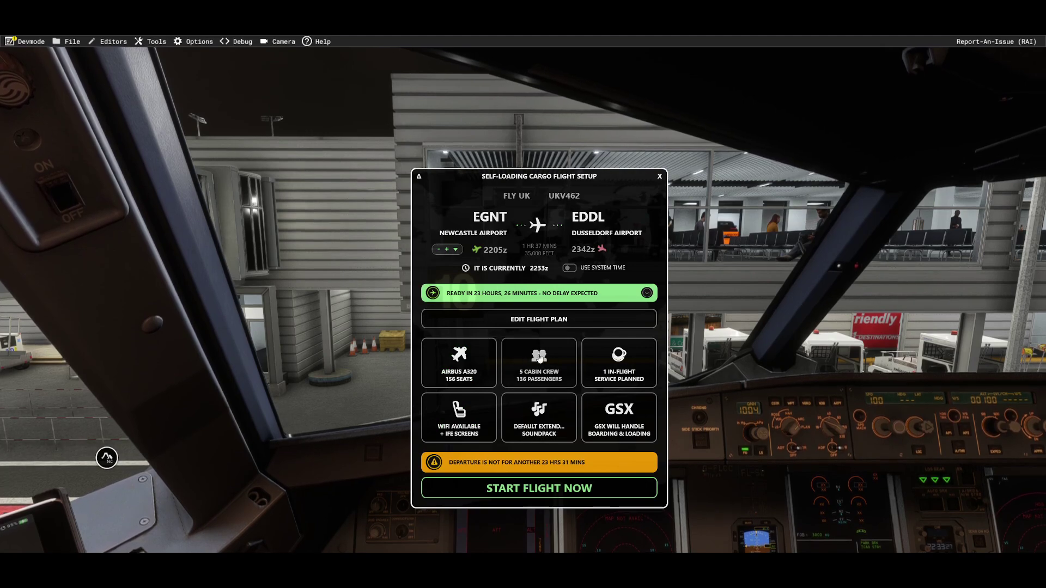
{"action": "left_click", "coordinate": [545, 362]}
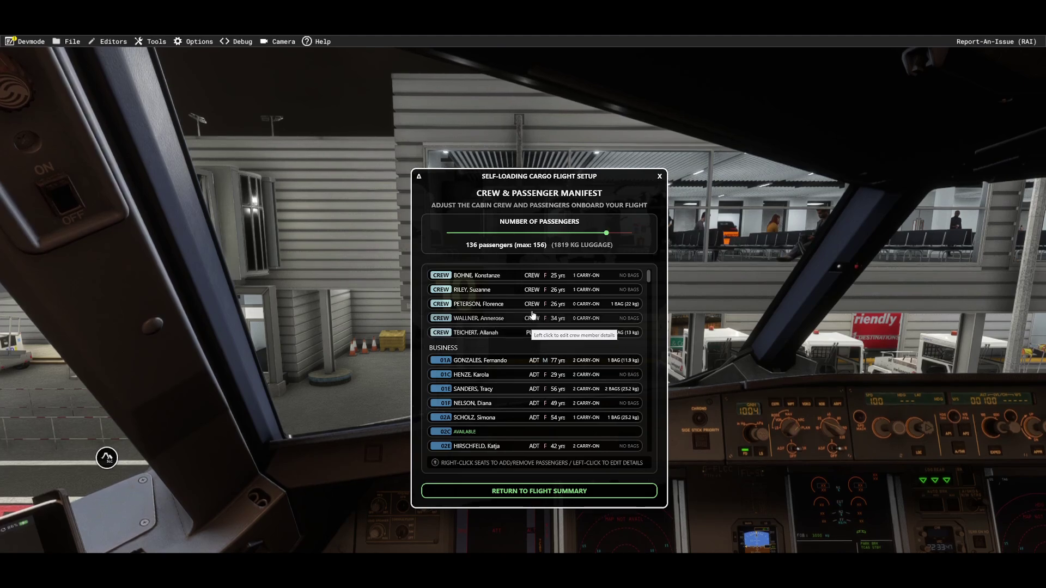
{"action": "left_click", "coordinate": [504, 493]}
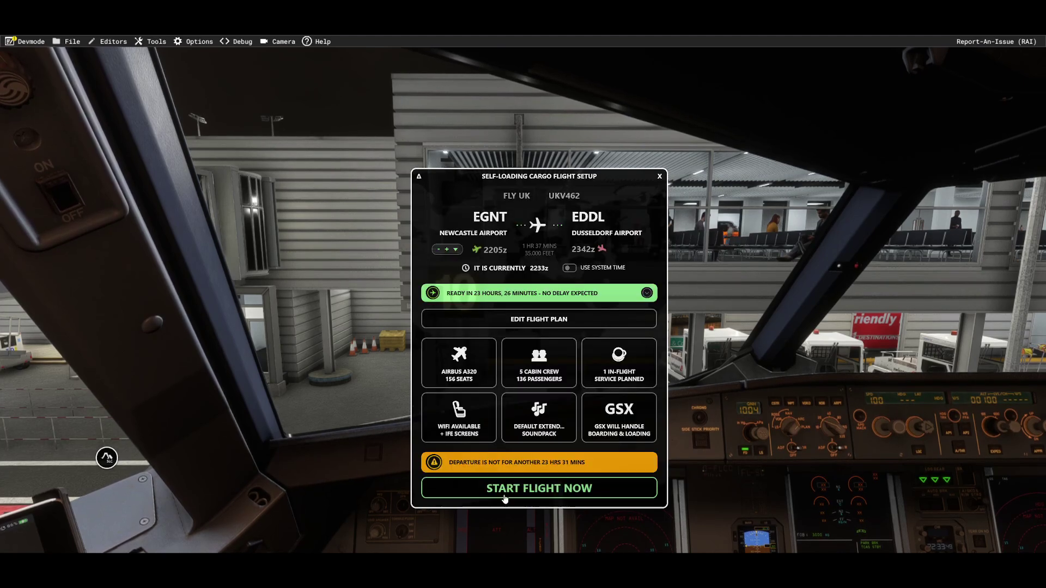
Go to the flight crew audio setup and browse captain TTS voices without changing the selection
{"action": "left_click", "coordinate": [538, 418]}
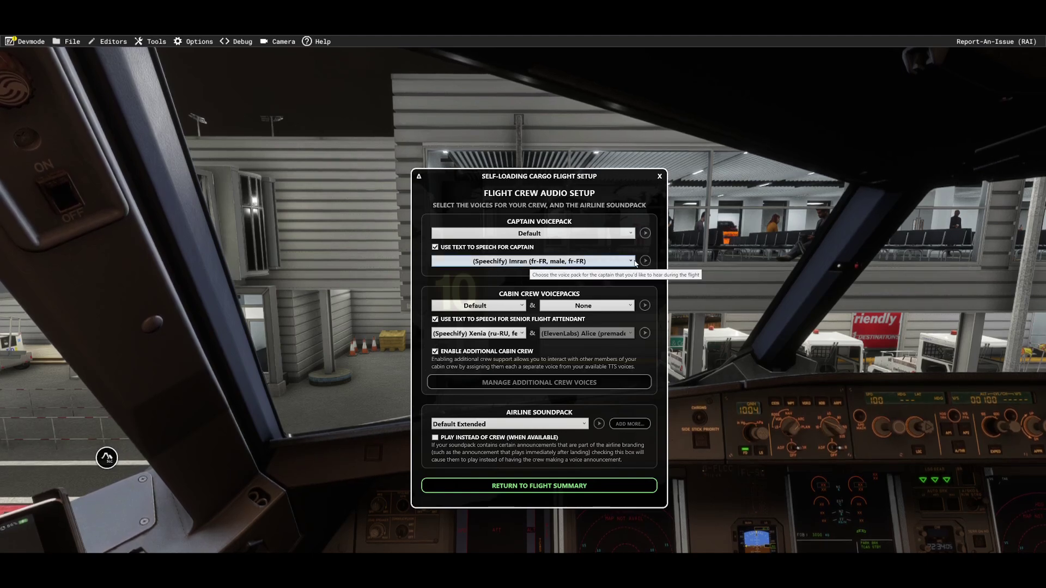
{"action": "left_click", "coordinate": [615, 264]}
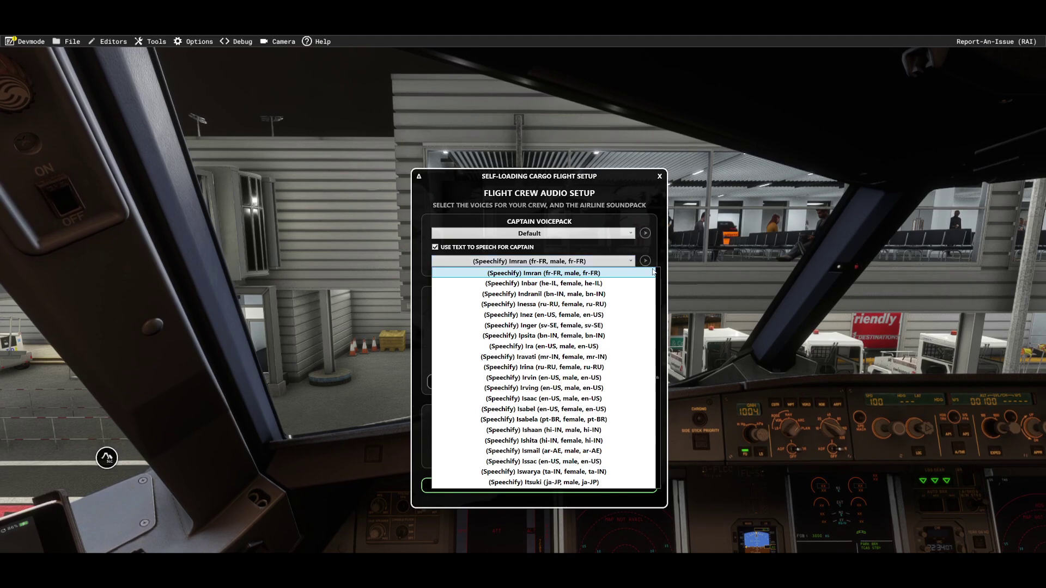
{"action": "scroll", "coordinate": [616, 316], "scroll_direction": "up", "scroll_amount": 4}
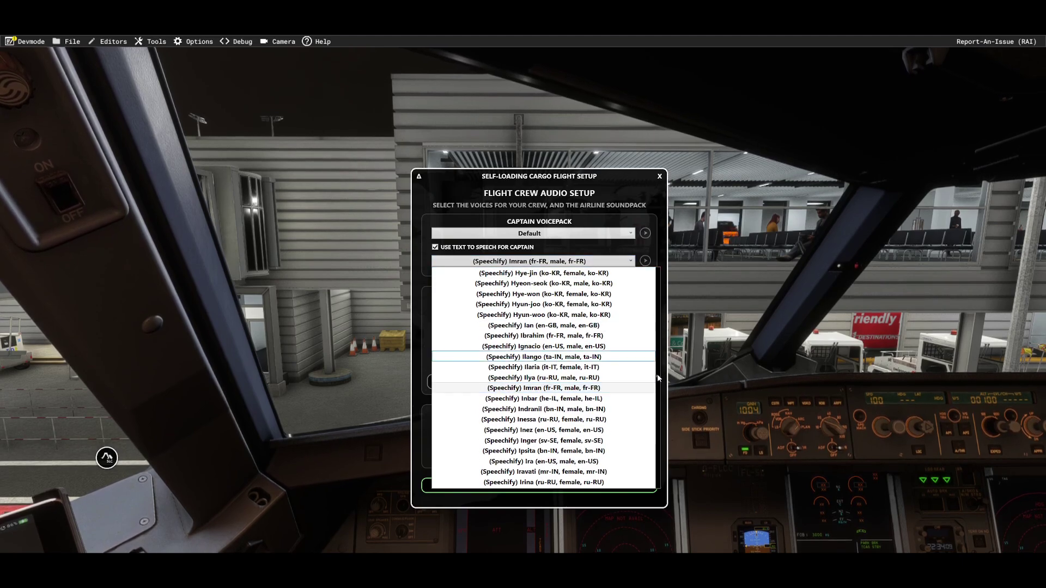
{"action": "mouse_move", "coordinate": [657, 377]}
{"action": "left_mouse_down"}
{"action": "mouse_move", "coordinate": [654, 282]}
{"action": "mouse_move", "coordinate": [655, 293]}
{"action": "left_mouse_up"}
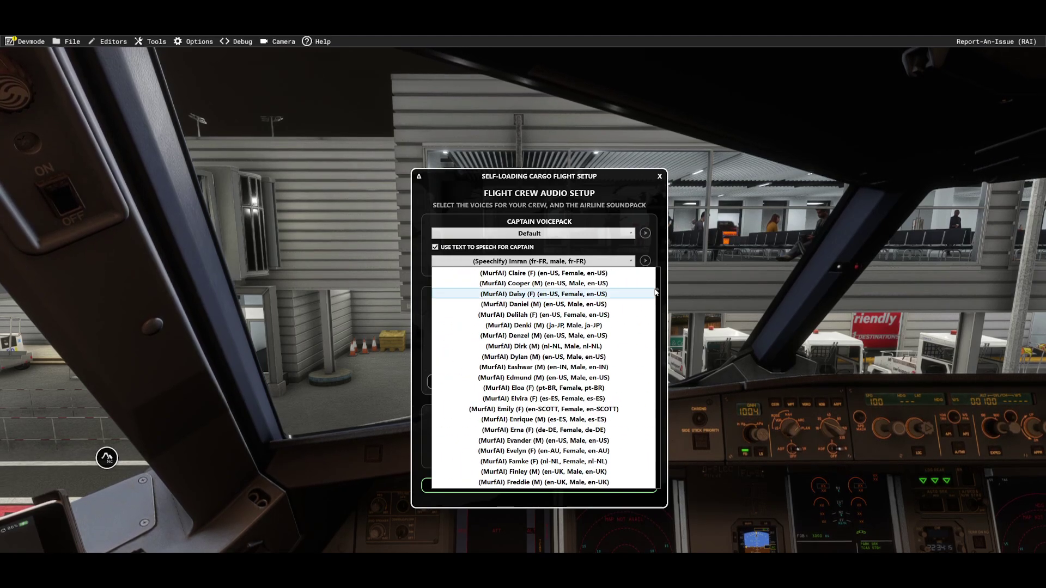
{"action": "left_click", "coordinate": [598, 244]}
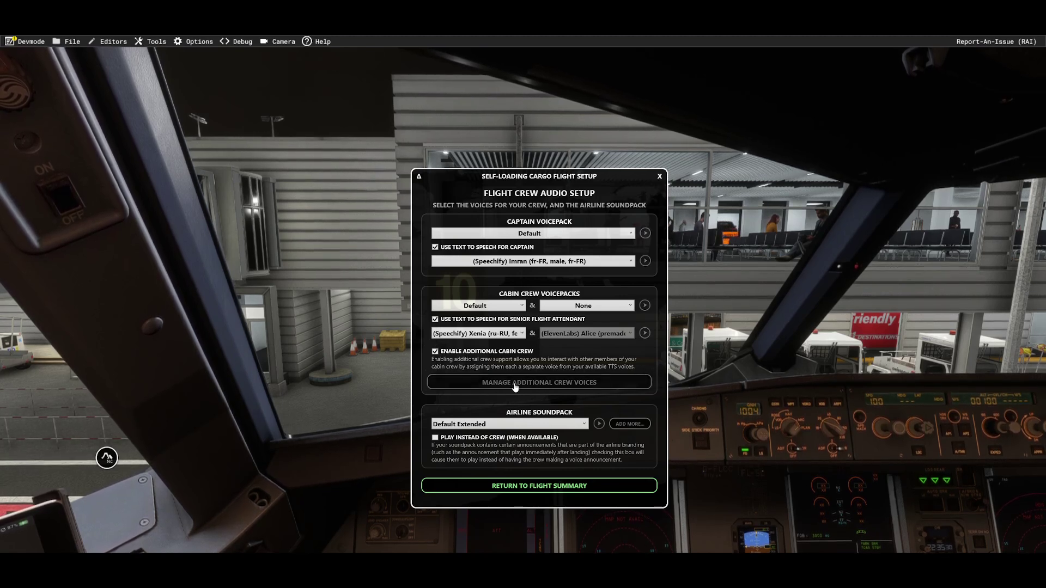
List the additional cabin crew voices and preview Charlotte and Cartesia Ana Paula
{"action": "left_click", "coordinate": [606, 384]}
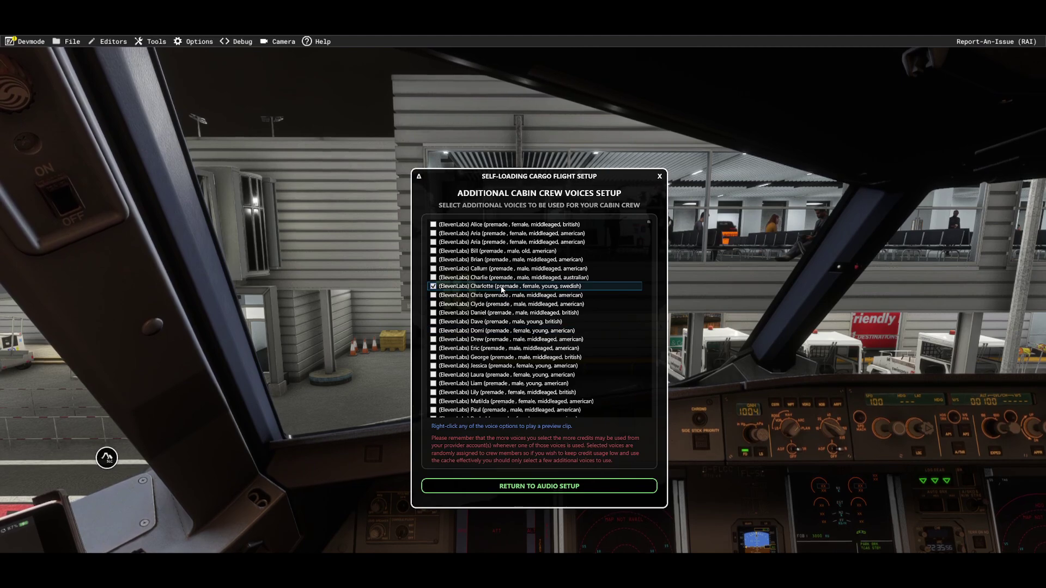
{"action": "right_click", "coordinate": [501, 290]}
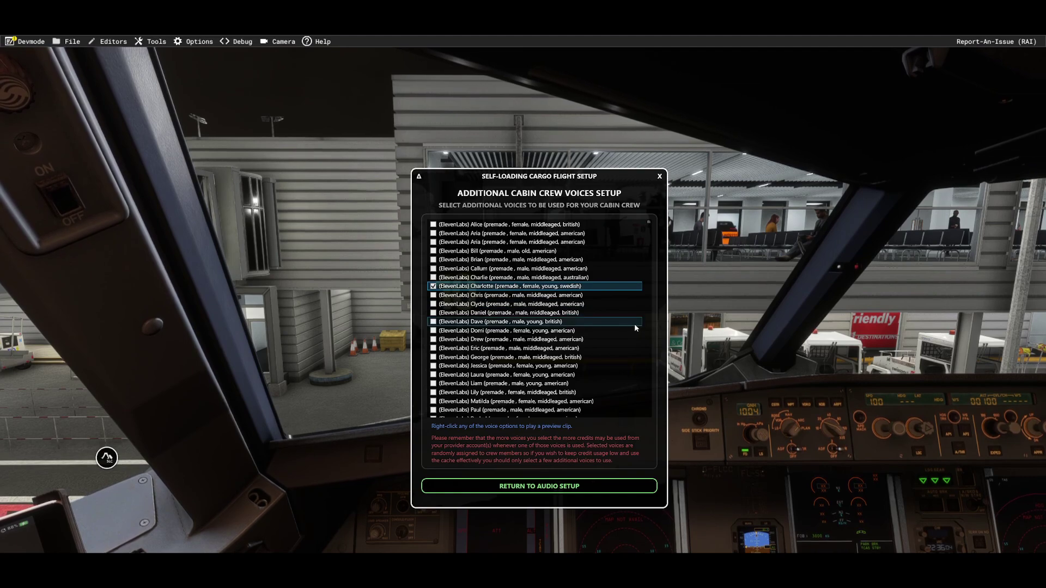
{"action": "scroll", "coordinate": [651, 343], "scroll_direction": "down", "scroll_amount": 5}
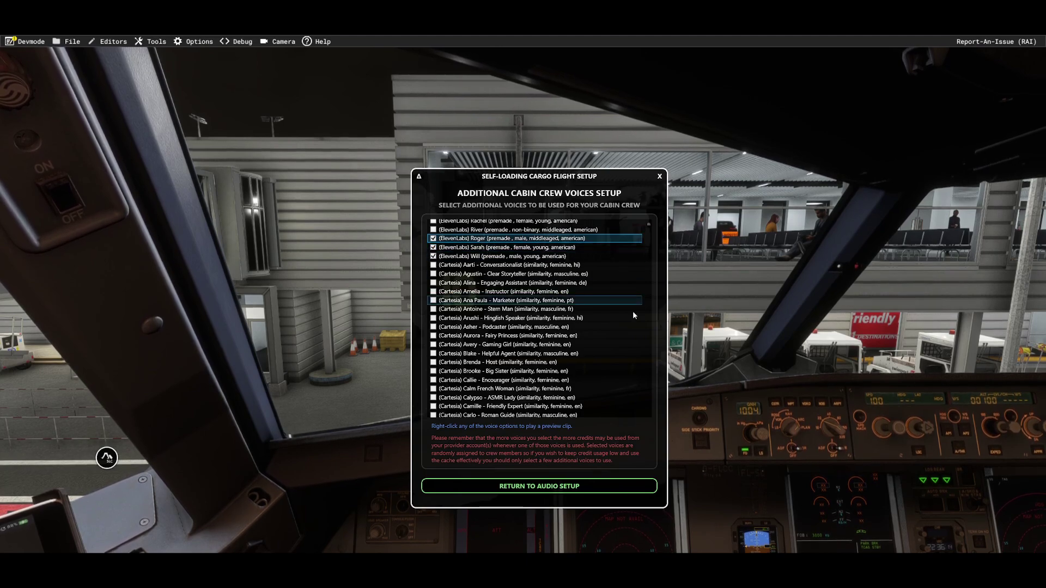
{"action": "right_click", "coordinate": [505, 304]}
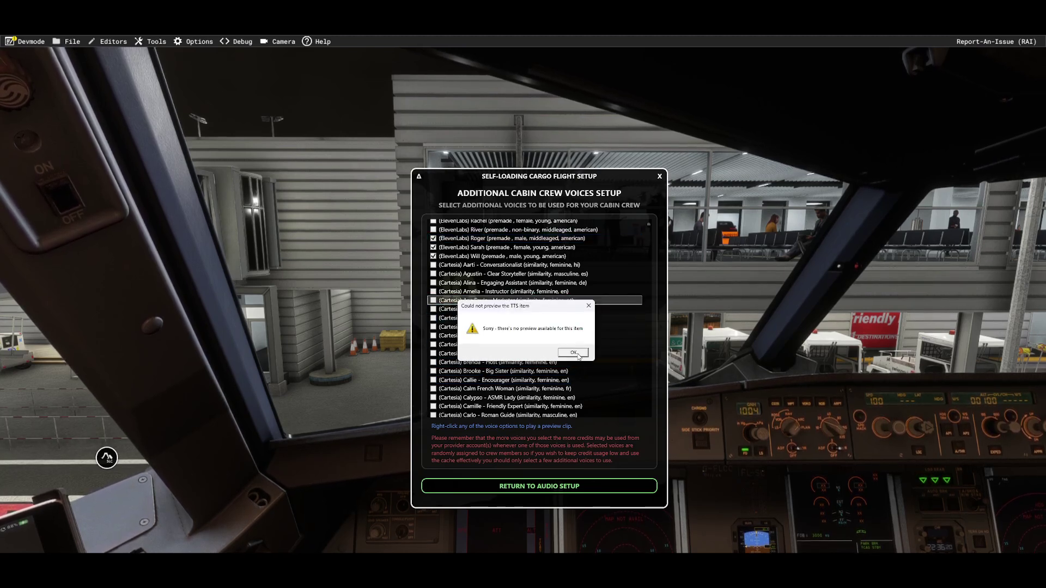
{"action": "left_click", "coordinate": [574, 354]}
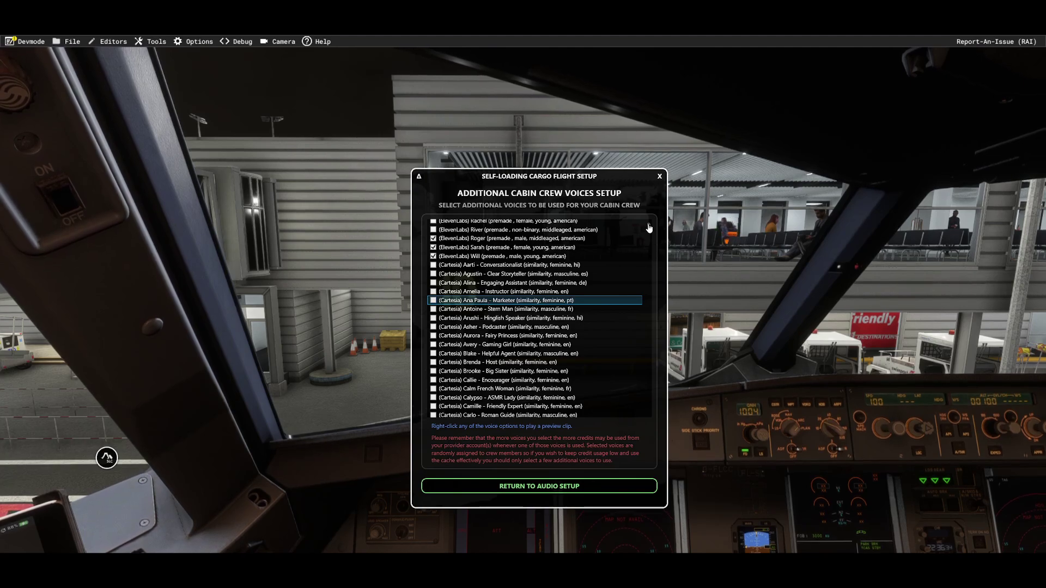
{"action": "mouse_move", "coordinate": [647, 230]}
{"action": "left_mouse_down"}
{"action": "mouse_move", "coordinate": [663, 278]}
{"action": "mouse_move", "coordinate": [664, 251]}
{"action": "left_mouse_up"}
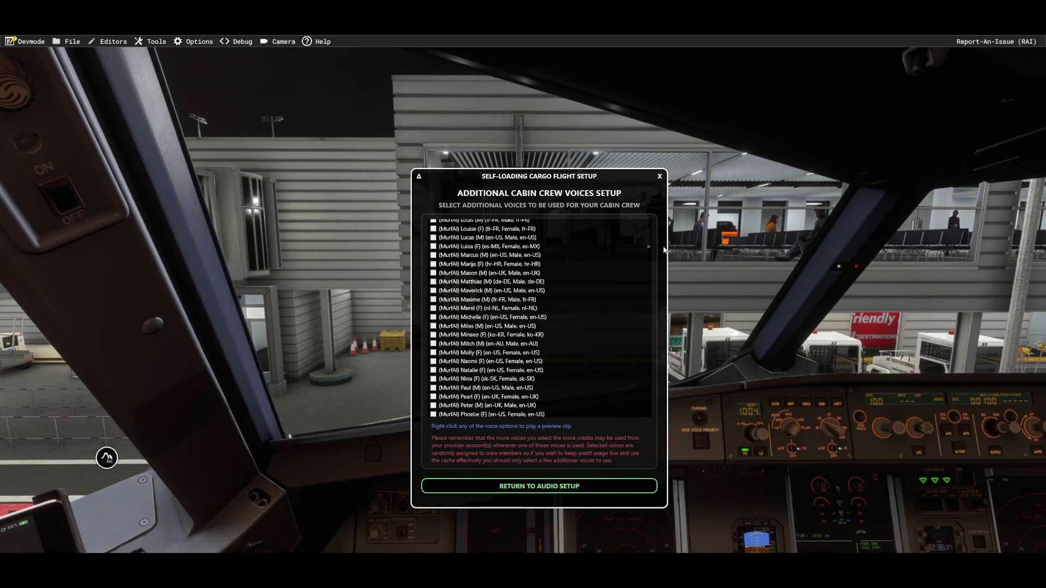
Preview MurfAI Matthias, then tick and preview the Mason voice
{"action": "right_click", "coordinate": [522, 282]}
{"action": "left_click", "coordinate": [573, 353]}
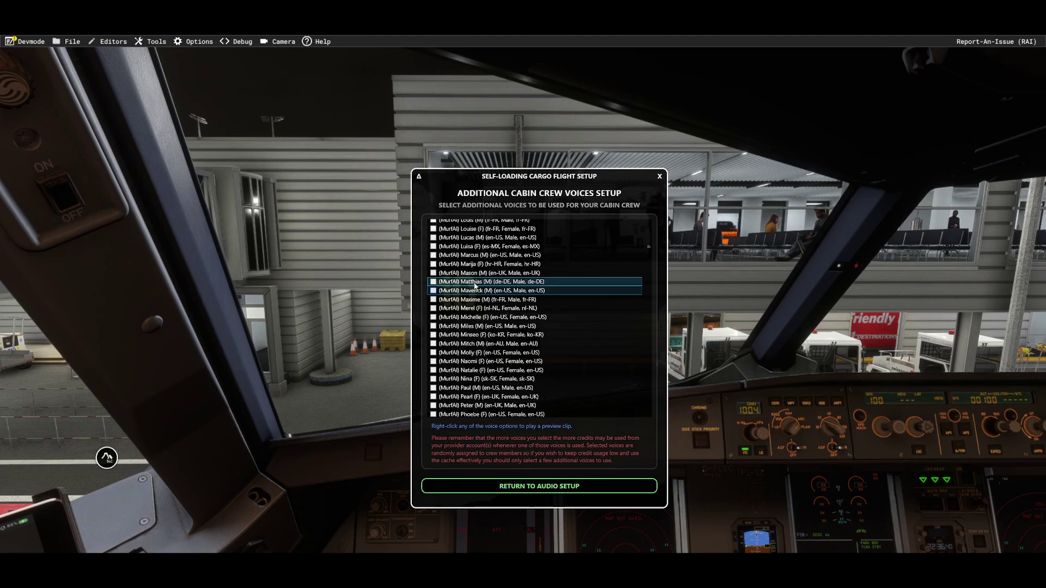
{"action": "left_click", "coordinate": [483, 274]}
{"action": "right_click", "coordinate": [482, 276]}
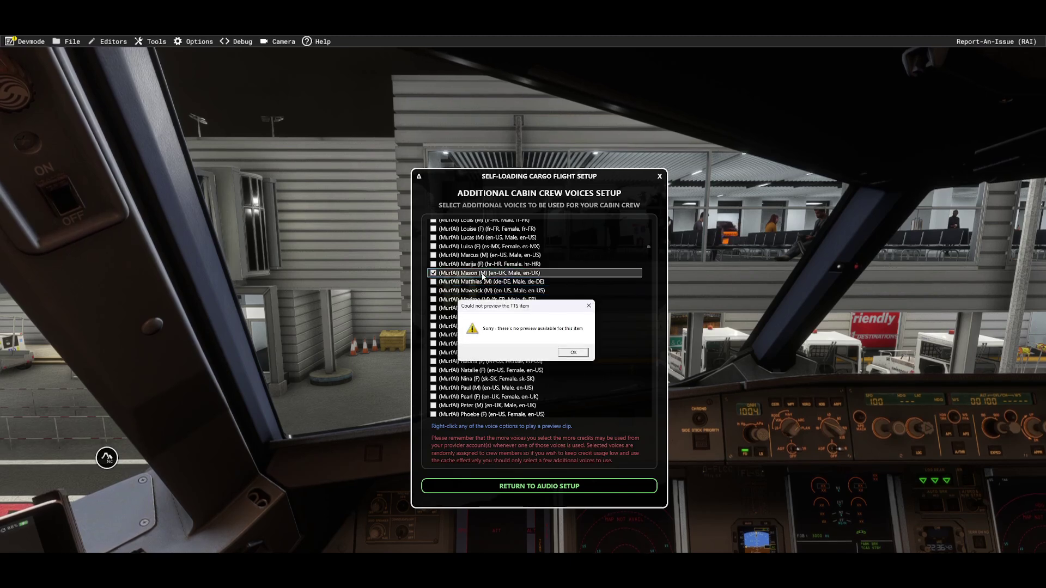
{"action": "left_click", "coordinate": [584, 352]}
Try adding the Miles and Michelle voices, then untick both again
{"action": "left_click", "coordinate": [496, 326]}
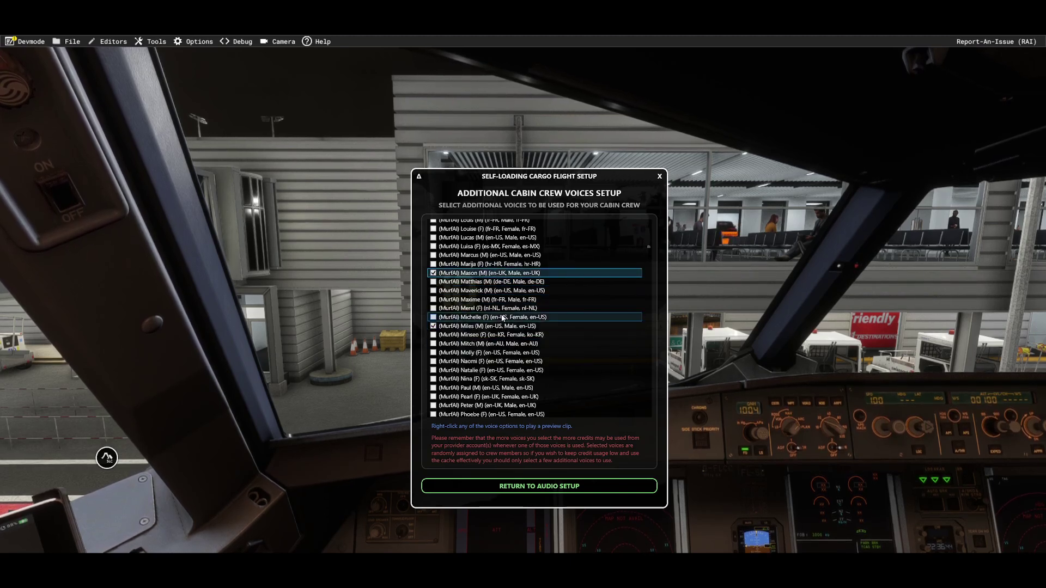
{"action": "left_click", "coordinate": [502, 318]}
{"action": "right_click", "coordinate": [502, 318]}
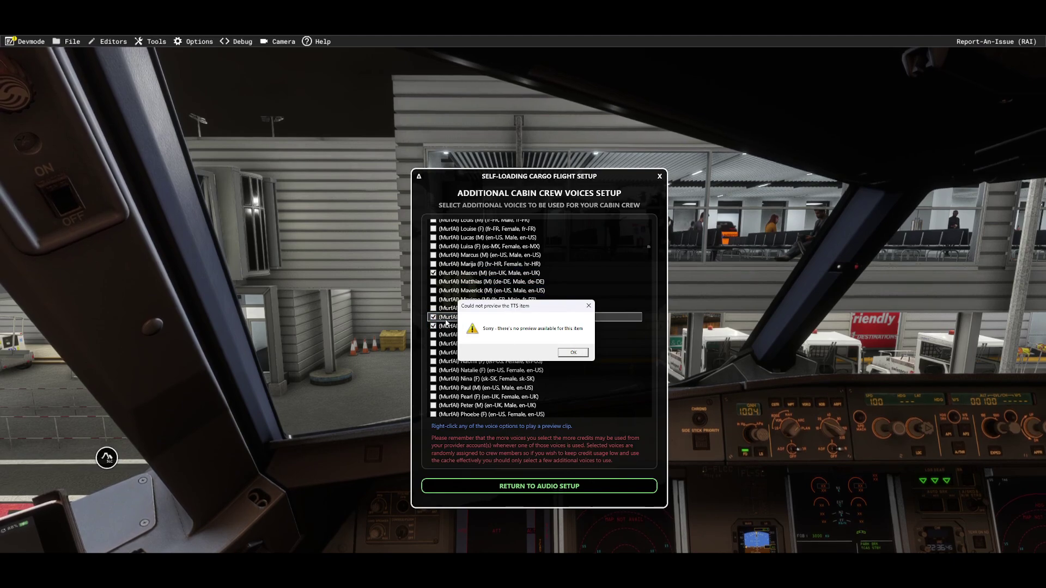
{"action": "left_click", "coordinate": [574, 352]}
{"action": "left_click", "coordinate": [433, 317]}
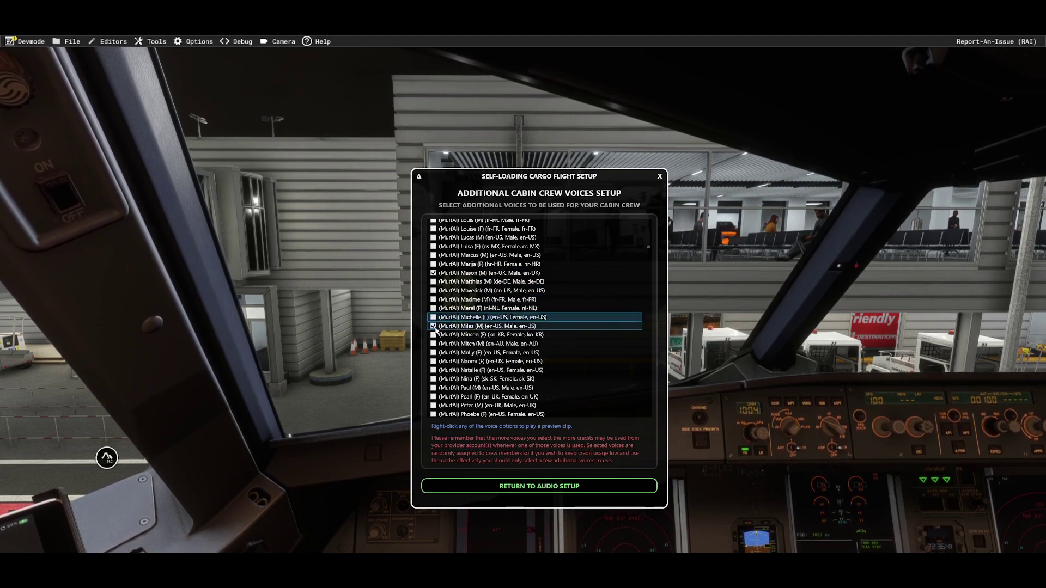
{"action": "left_click", "coordinate": [433, 326]}
Preview Natalie, then tick, preview and untick the Naomi voice
{"action": "right_click", "coordinate": [529, 372]}
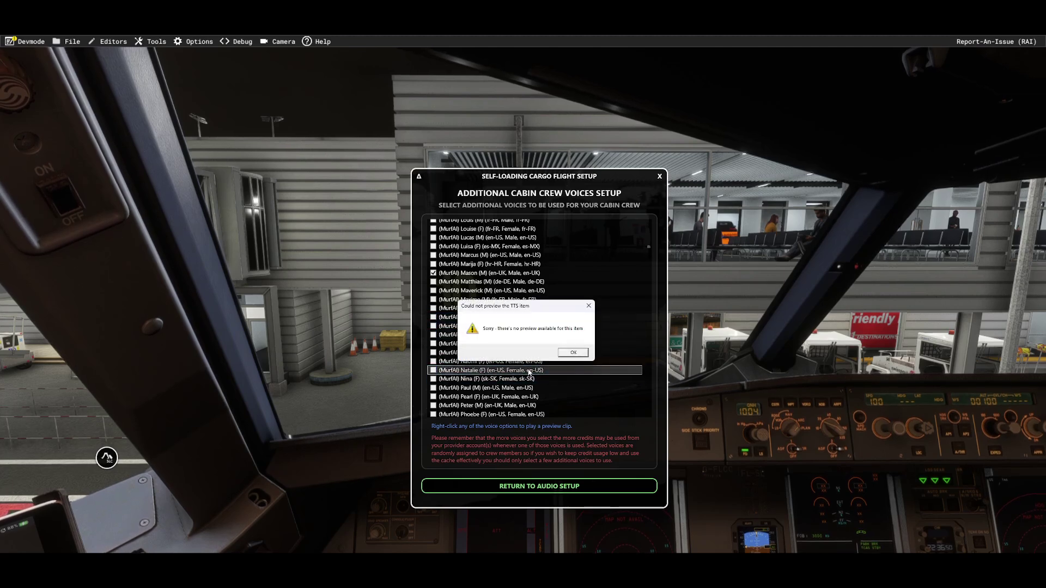
{"action": "left_click", "coordinate": [573, 353]}
{"action": "left_click", "coordinate": [537, 362]}
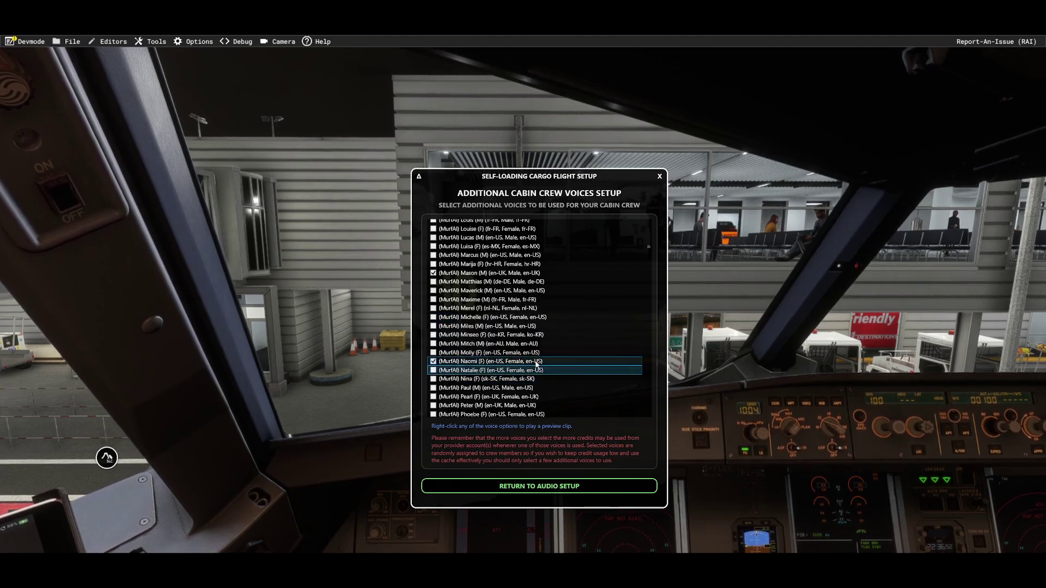
{"action": "right_click", "coordinate": [537, 363]}
{"action": "key", "text": "Return"}
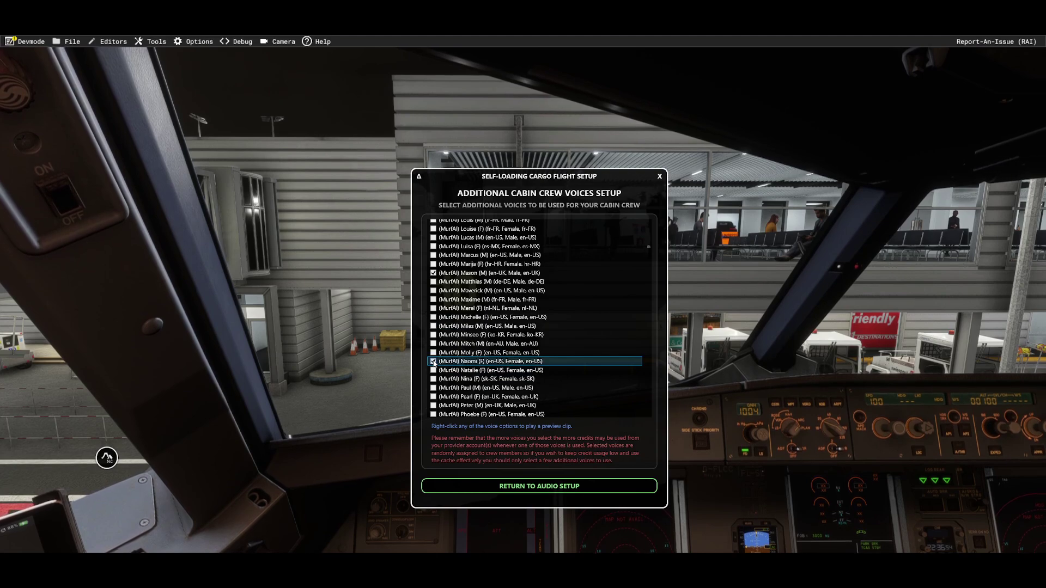
{"action": "left_click", "coordinate": [434, 362]}
Preview Shweta and another MurfAI voice further down the list
{"action": "scroll", "coordinate": [650, 388], "scroll_direction": "down", "scroll_amount": 5}
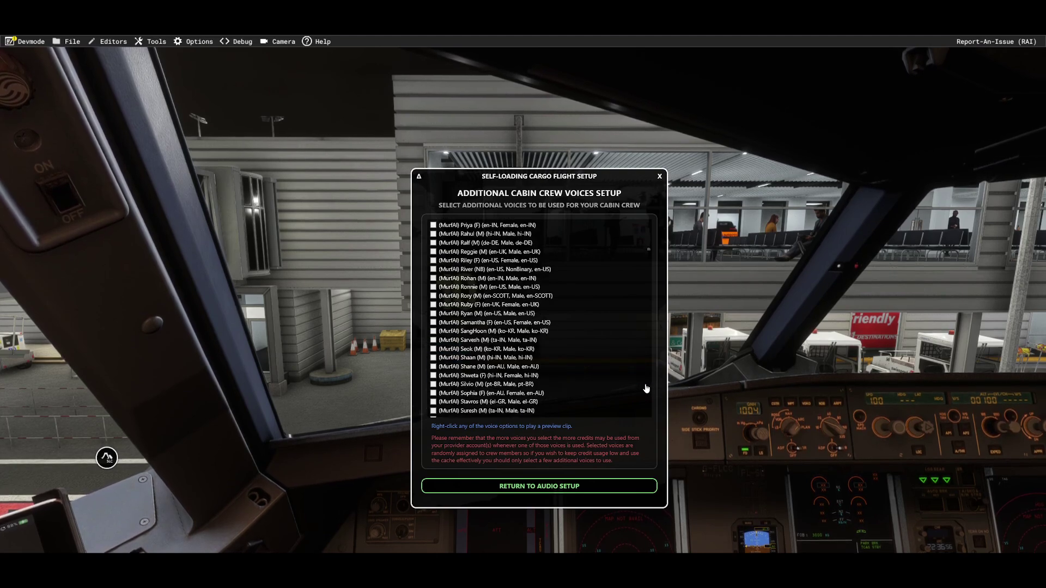
{"action": "right_click", "coordinate": [543, 375]}
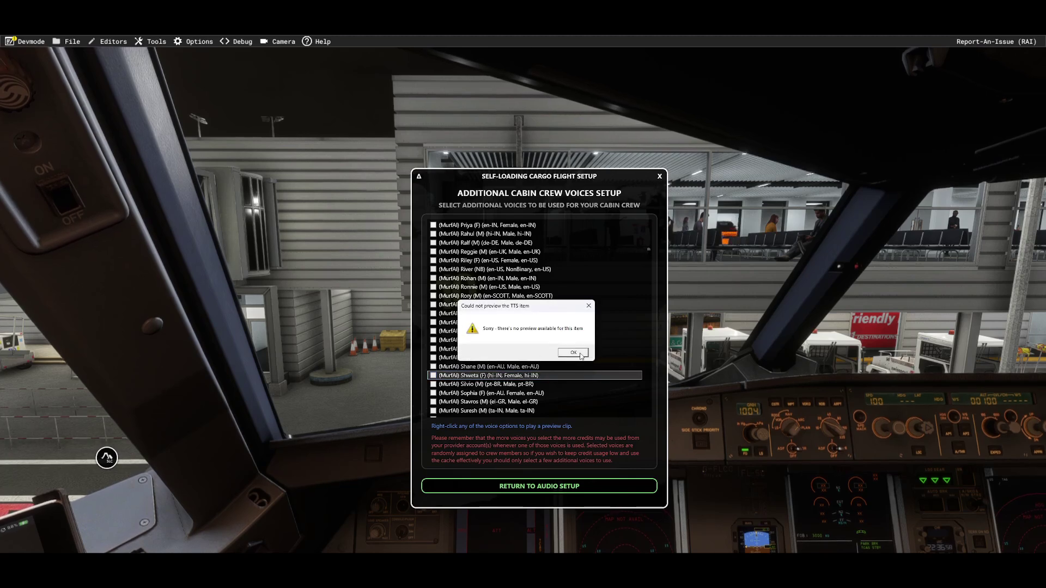
{"action": "left_click", "coordinate": [573, 353]}
{"action": "right_click", "coordinate": [512, 332]}
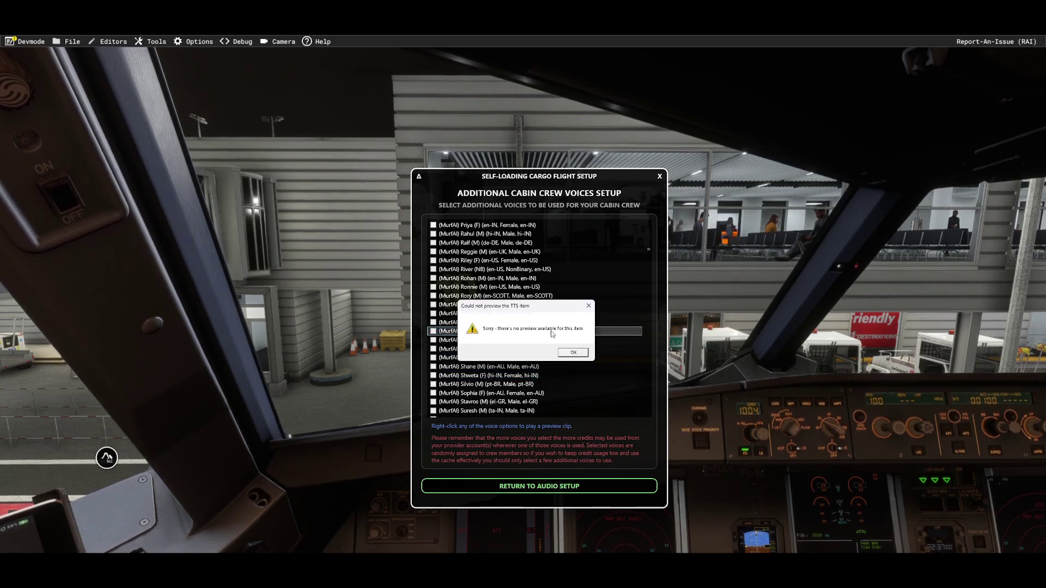
{"action": "left_click", "coordinate": [576, 351]}
{"action": "scroll", "coordinate": [649, 358], "scroll_direction": "down", "scroll_amount": 5}
{"action": "scroll", "coordinate": [648, 357], "scroll_direction": "down", "scroll_amount": 5}
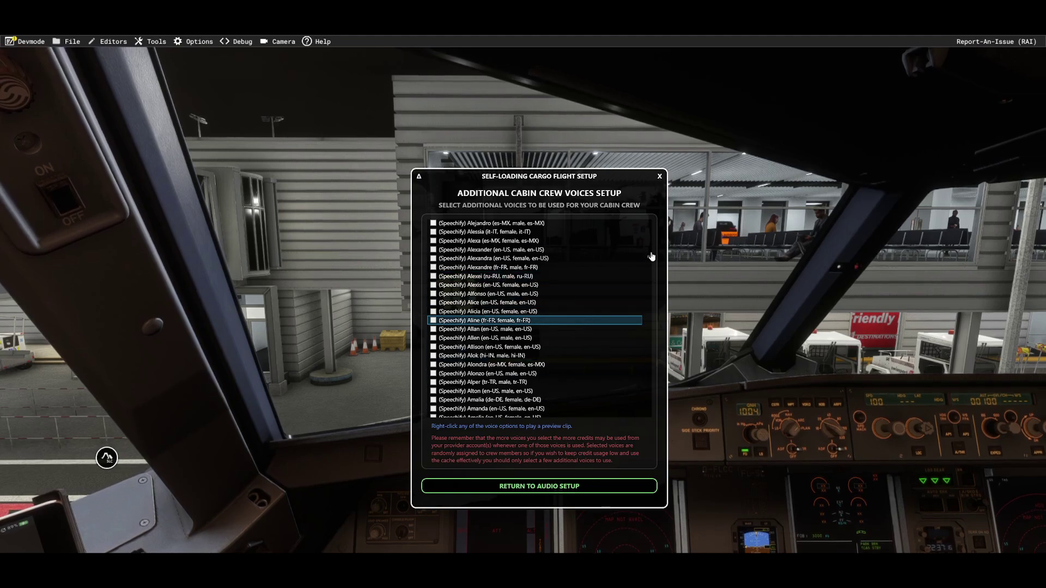
{"action": "left_click_drag", "start_coordinate": [648, 257], "coordinate": [651, 169]}
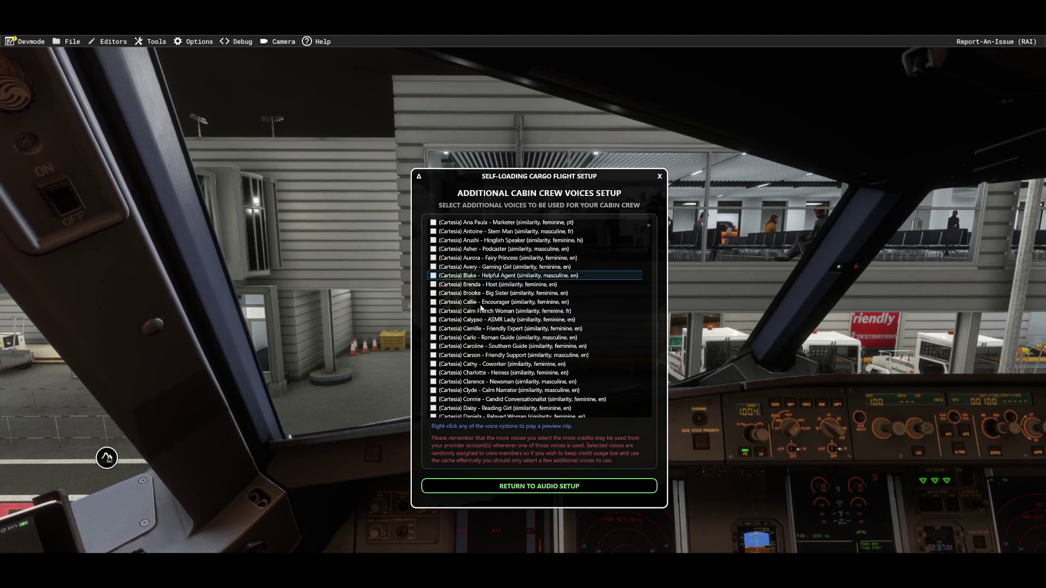
{"action": "left_click", "coordinate": [649, 368]}
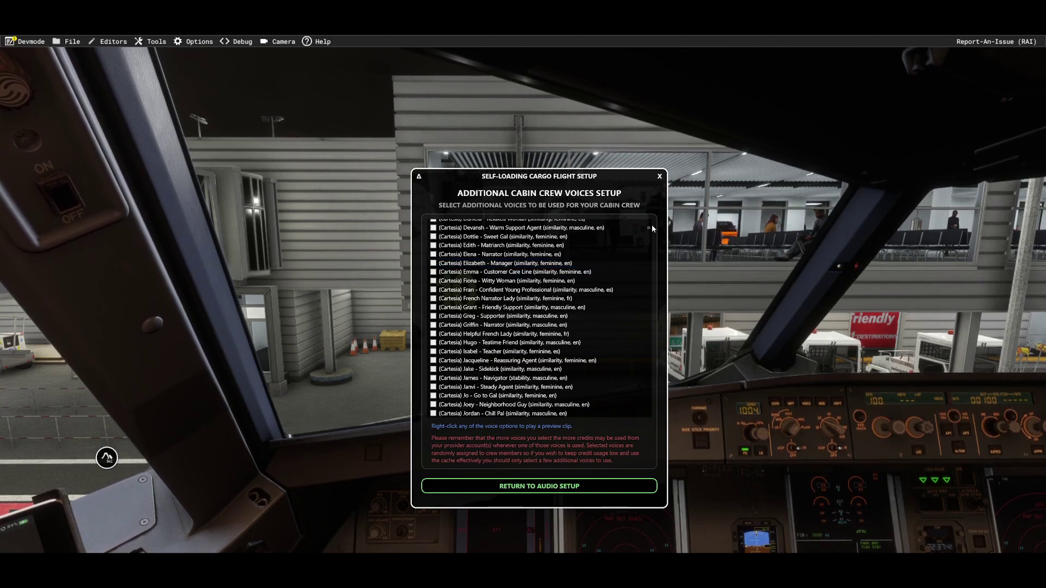
Tick the ElevenLabs Charlotte voice and review the remaining voices in the list
{"action": "scroll", "coordinate": [649, 231], "scroll_direction": "up", "scroll_amount": 10}
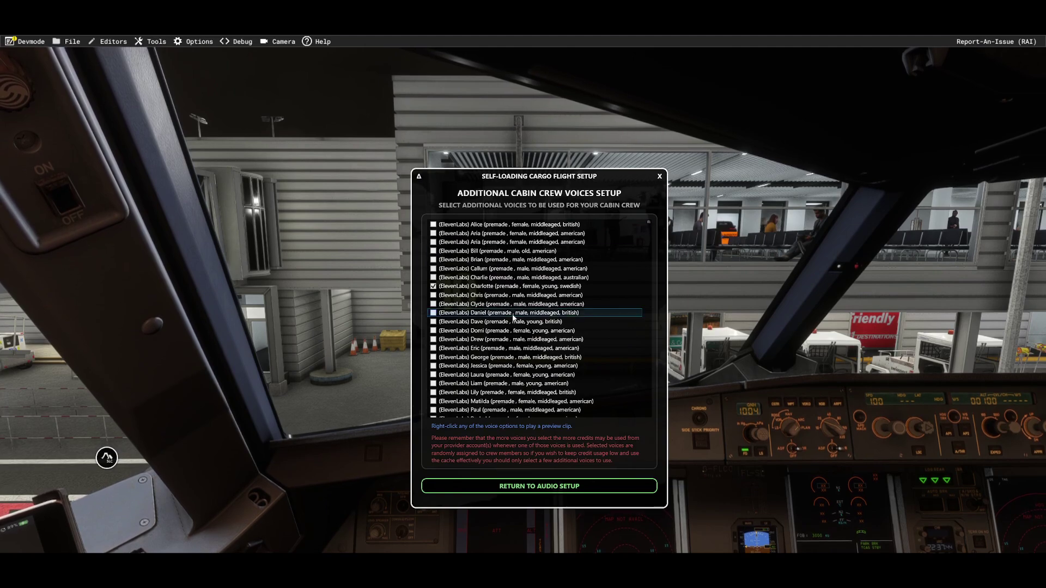
{"action": "left_click", "coordinate": [578, 286]}
{"action": "scroll", "coordinate": [648, 349], "scroll_direction": "down", "scroll_amount": 5}
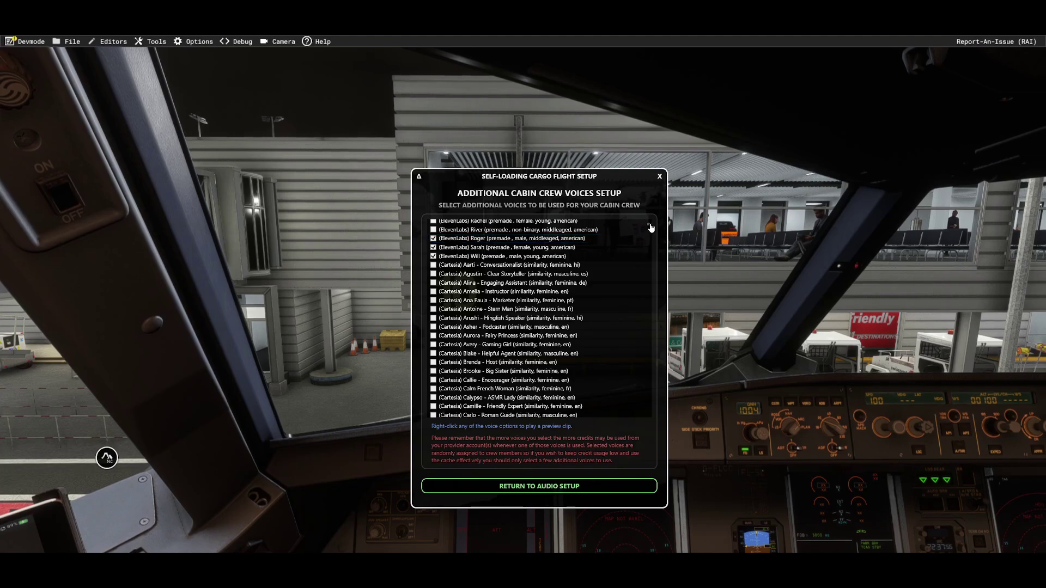
{"action": "left_click_drag", "start_coordinate": [651, 227], "coordinate": [652, 224]}
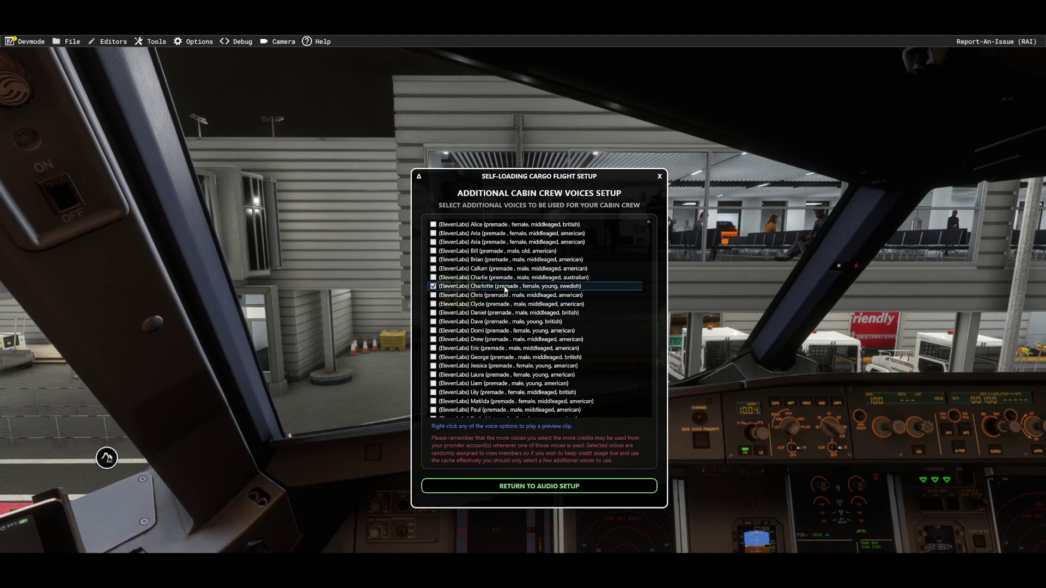
{"action": "scroll", "coordinate": [518, 291], "scroll_direction": "down", "scroll_amount": 5}
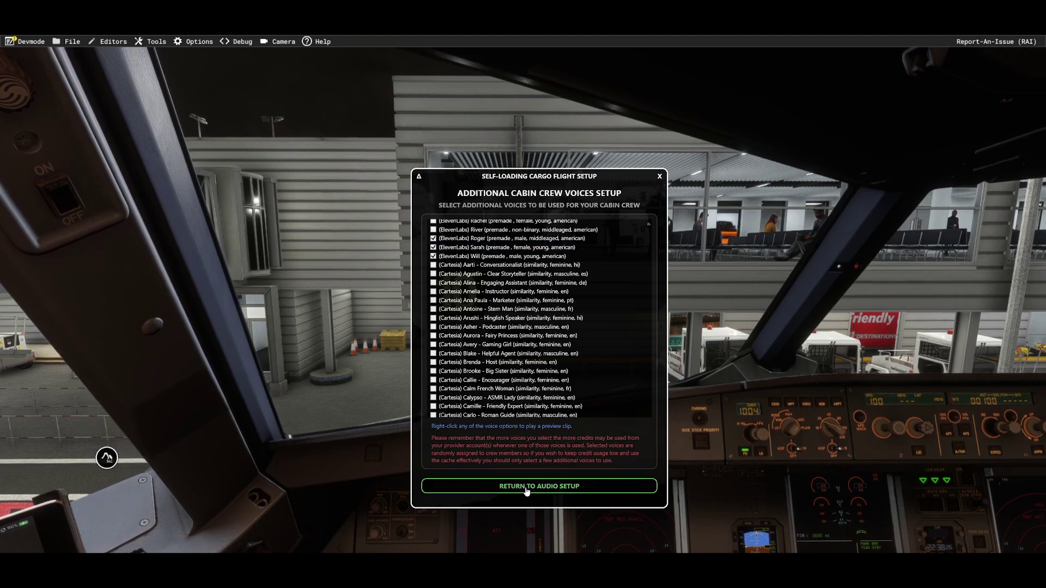
Go back through audio setup to the flight summary and view the crew and passenger manifest
{"action": "left_click", "coordinate": [560, 489]}
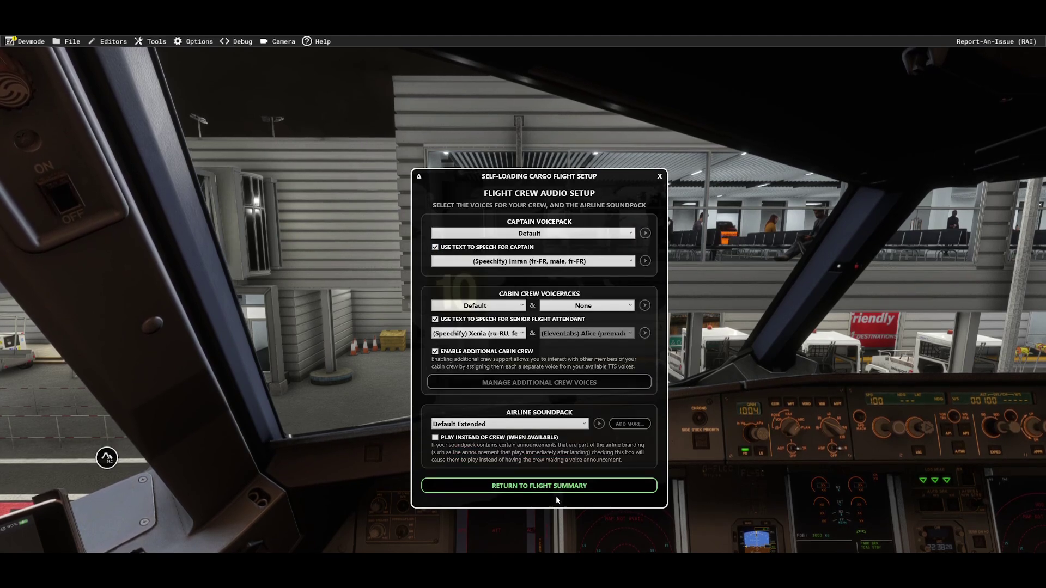
{"action": "left_click", "coordinate": [537, 489]}
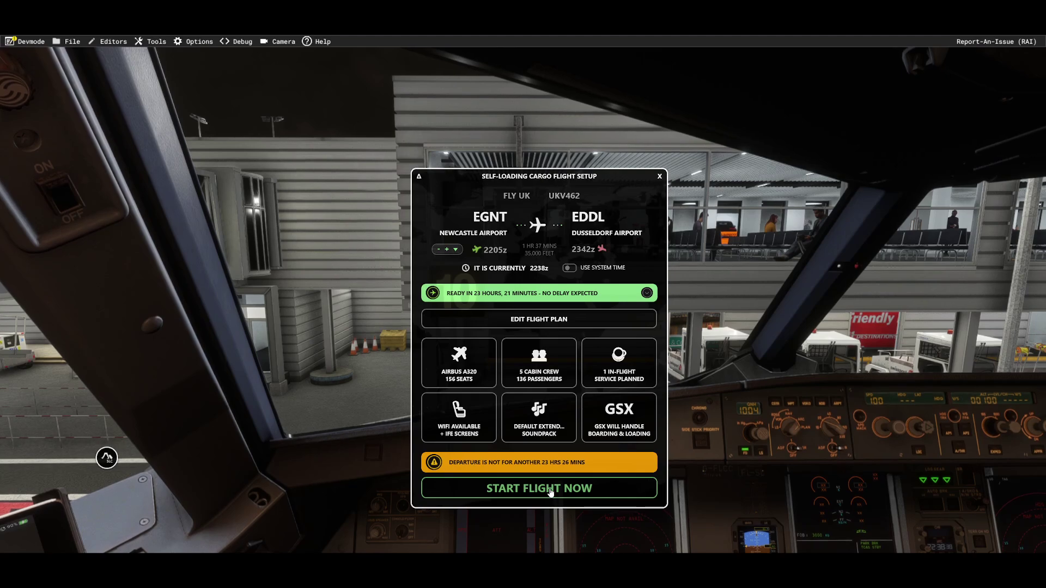
{"action": "left_click", "coordinate": [539, 364]}
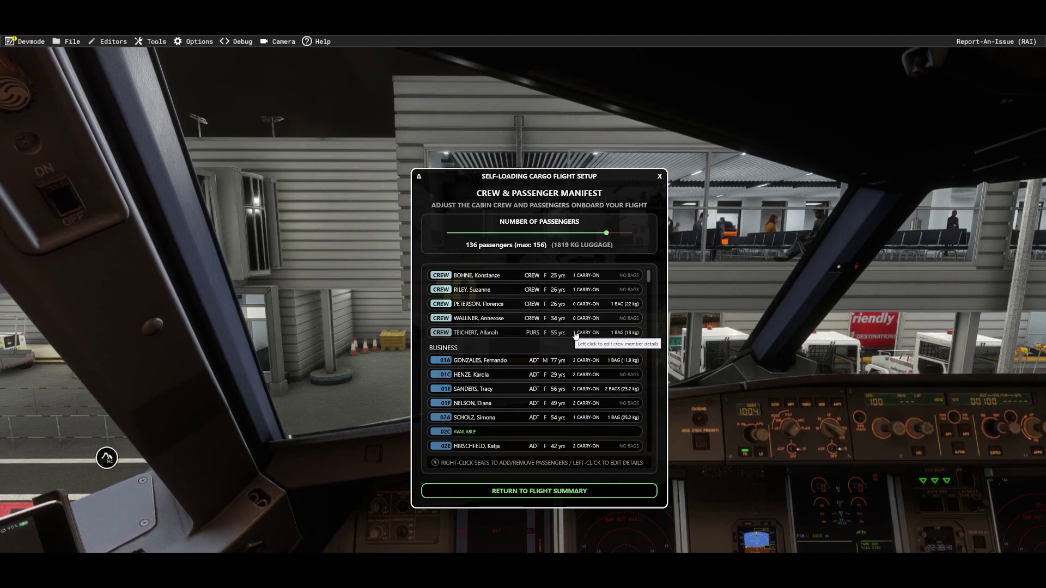
{"action": "left_click", "coordinate": [528, 495]}
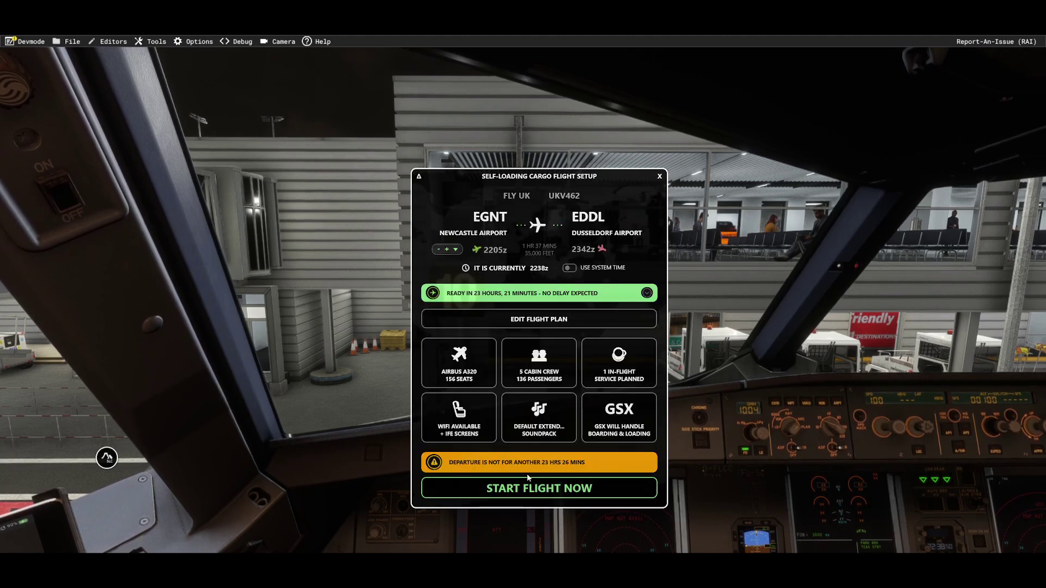